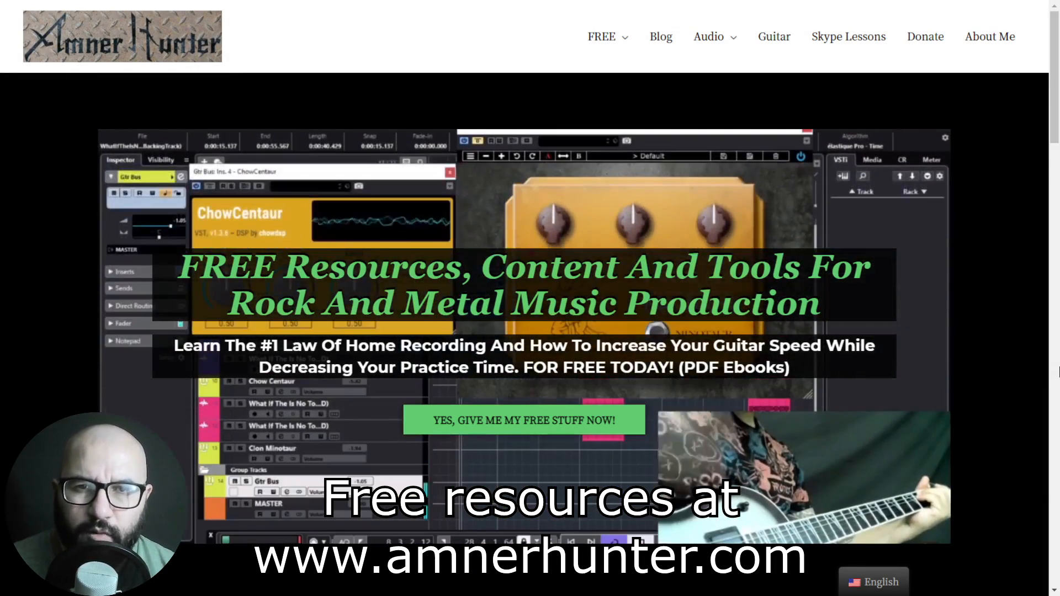
mouse_move(609, 47)
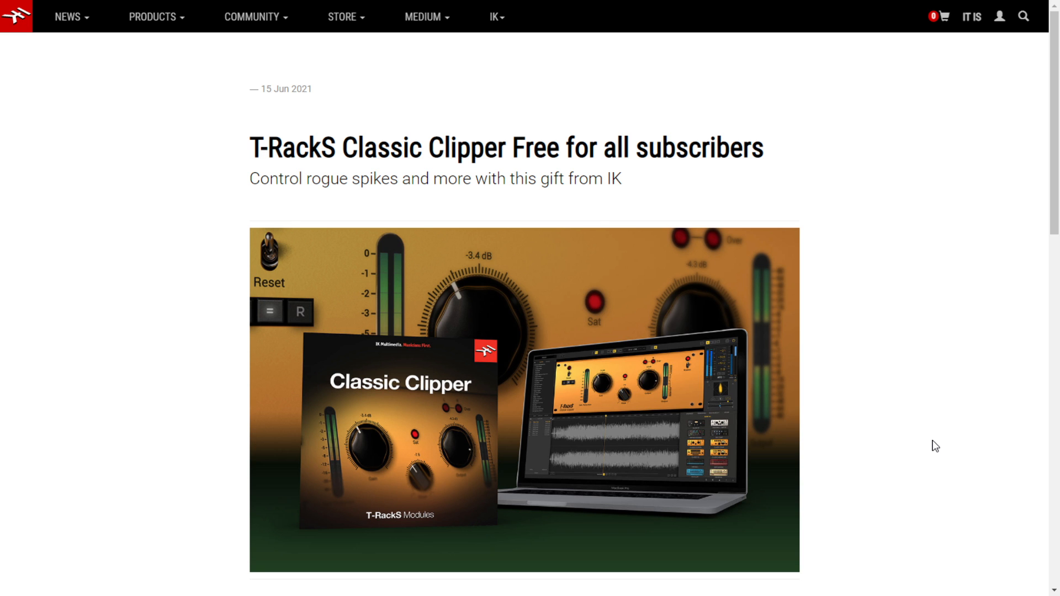
Open the IK Multimedia user account from the promotion article and redeem the free T-RackS Classic Clipper gift
scroll(935, 446, "down", 10)
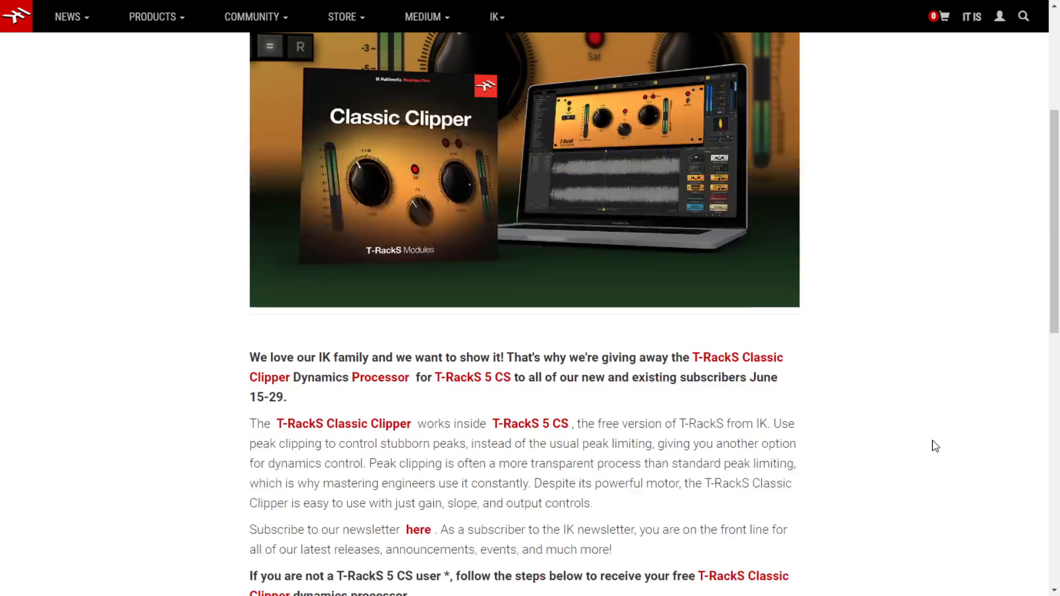
scroll(936, 446, "down", 1)
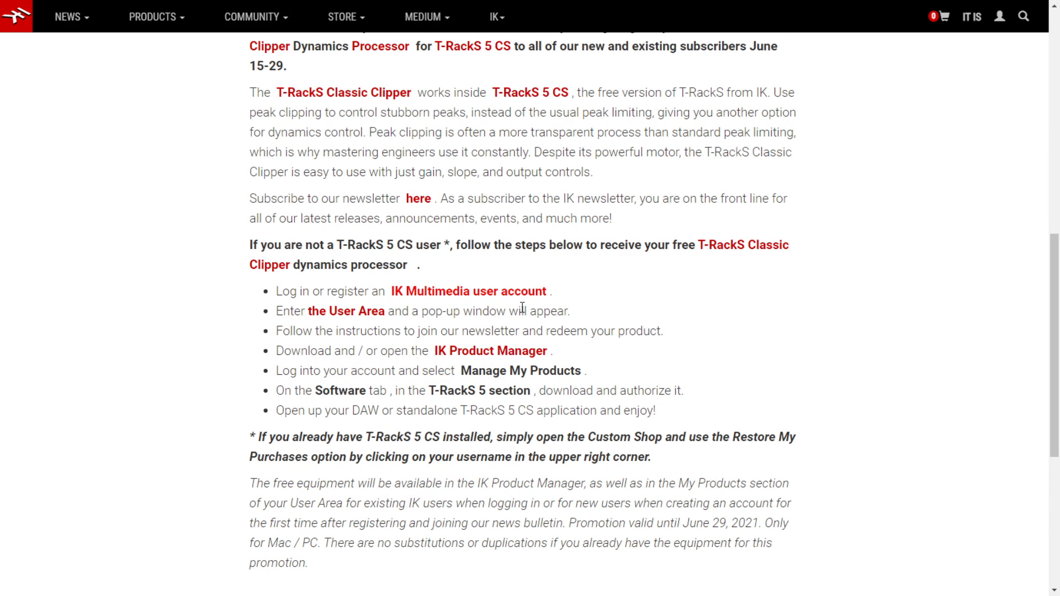
left_click(474, 299)
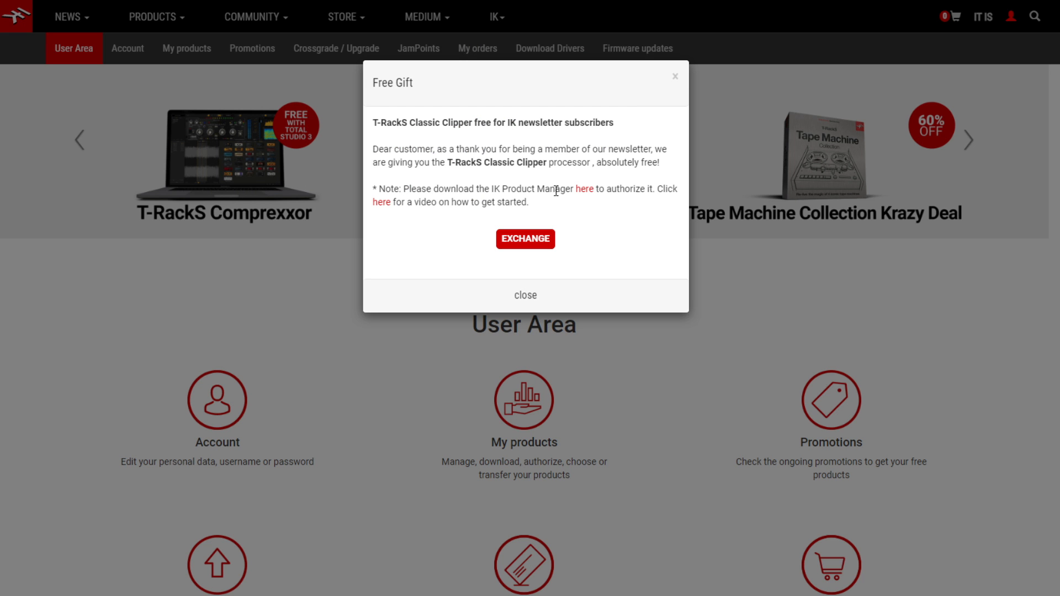
left_click(528, 244)
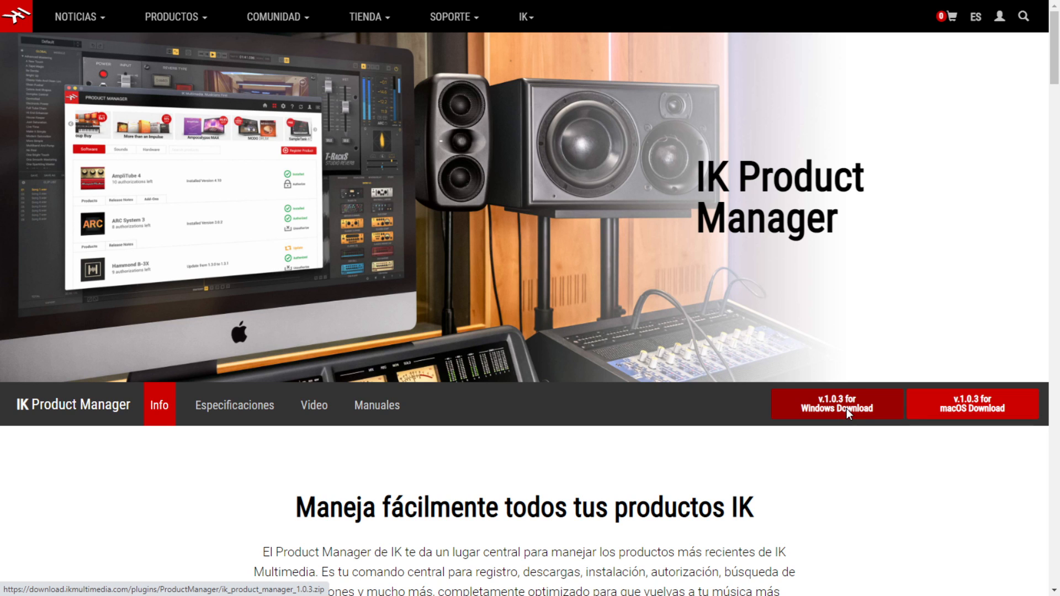
Download IK Product Manager v.1.0.3 for Windows and run its installer from the zip archive
left_click(848, 414)
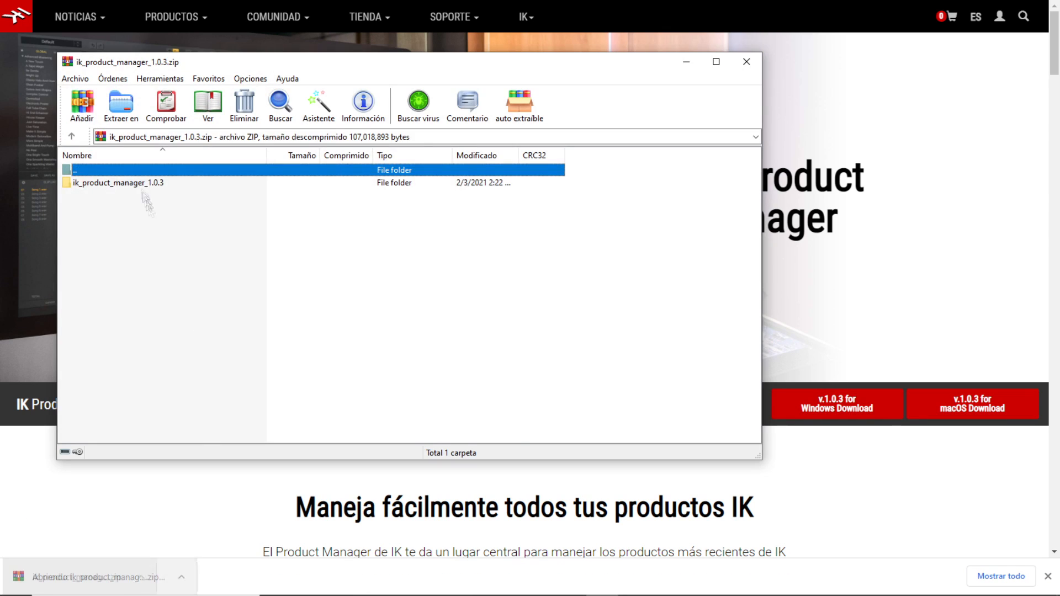
double_click(142, 183)
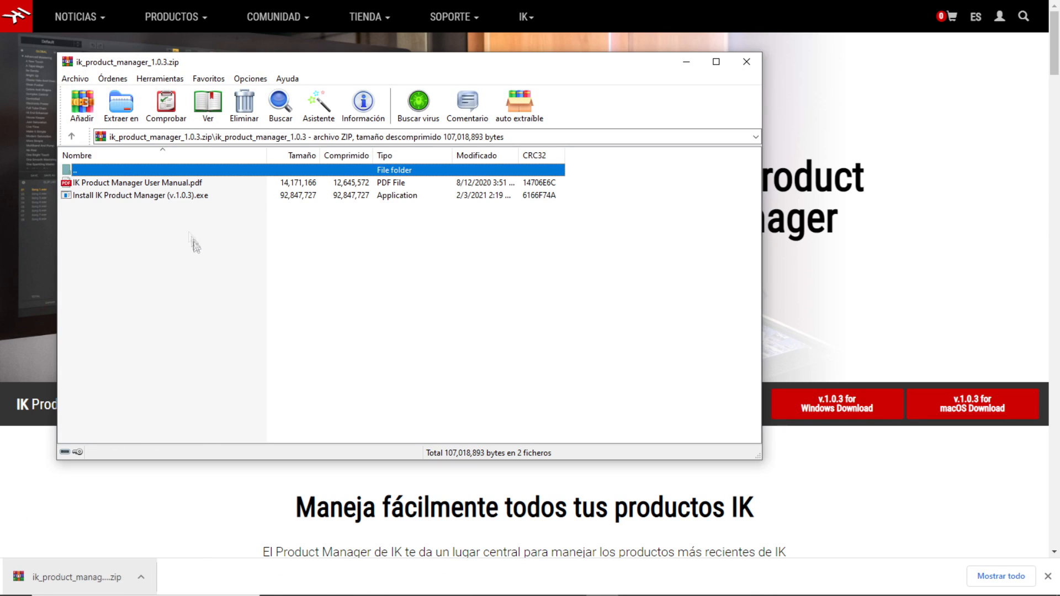
left_click(169, 196)
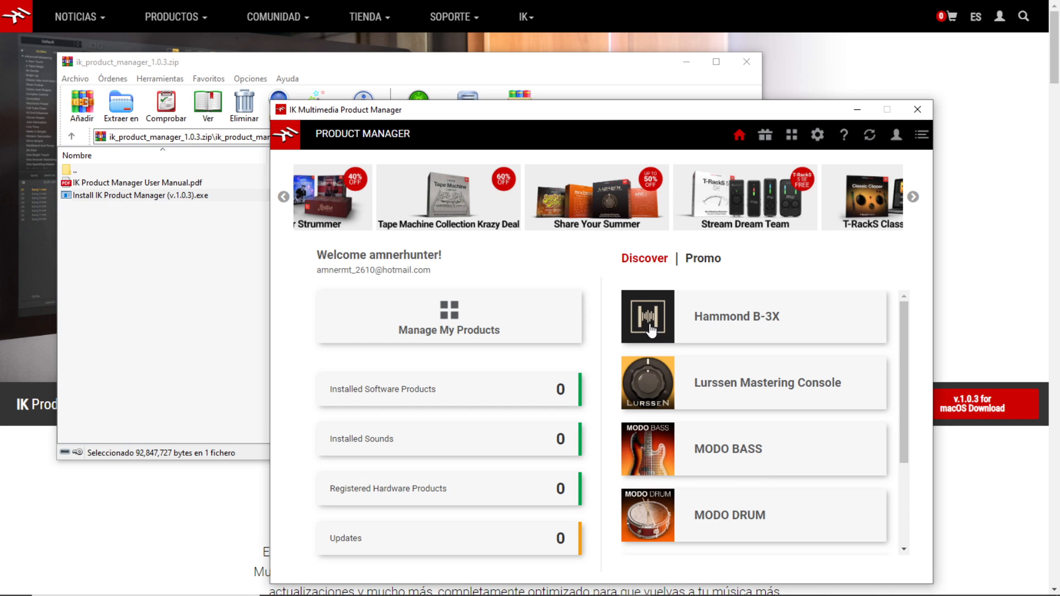
Find T-Racks 5 among the manageable software products in Product Manager and start its installation
left_click(453, 329)
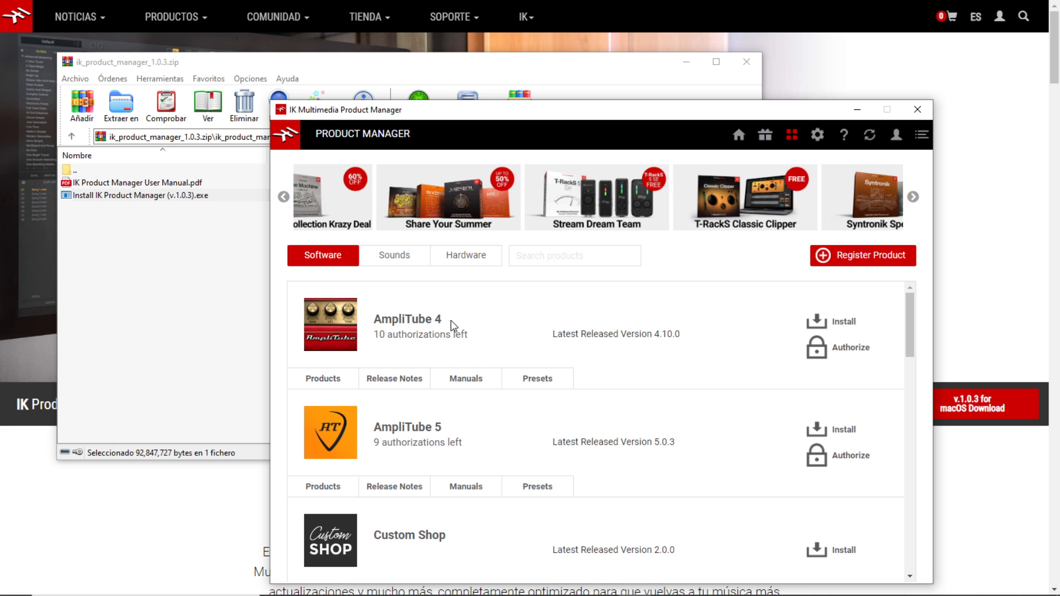
scroll(841, 405, "down", 5)
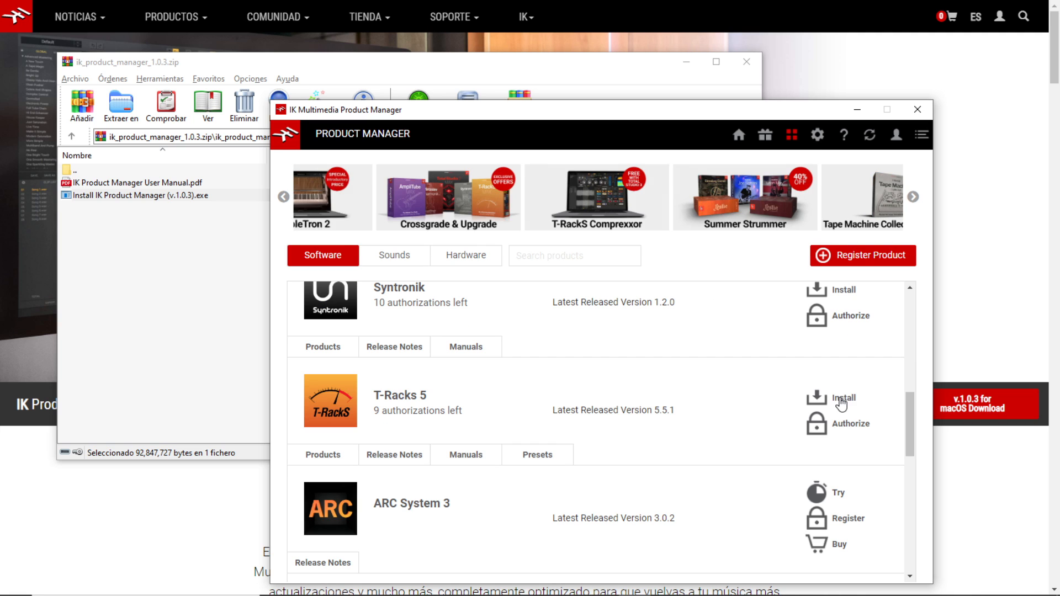
left_click(841, 400)
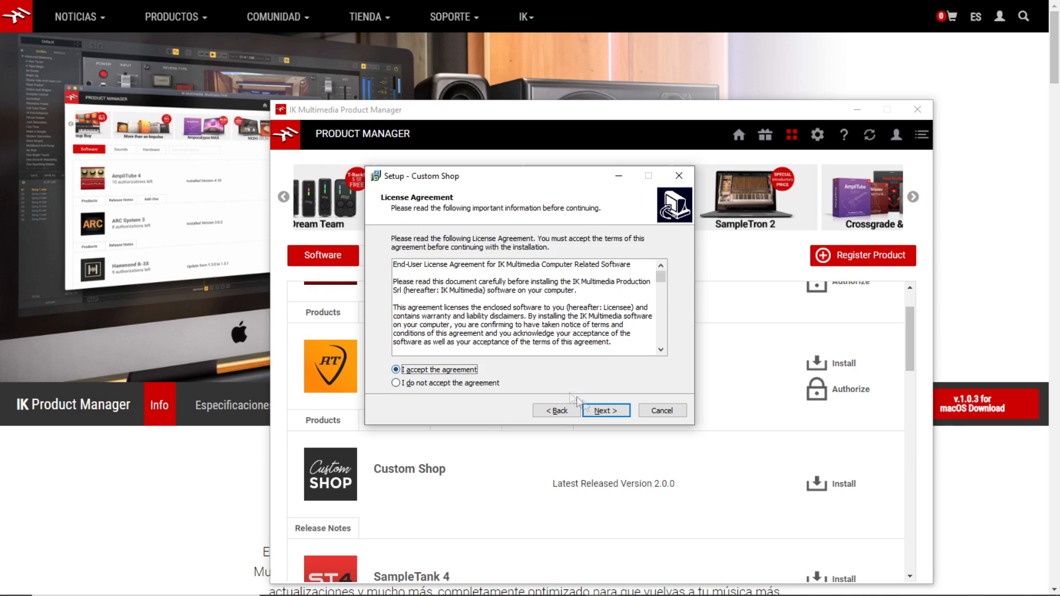
Complete the Custom Shop setup in the default destination folder and authorize T-Racks 5
left_click(608, 410)
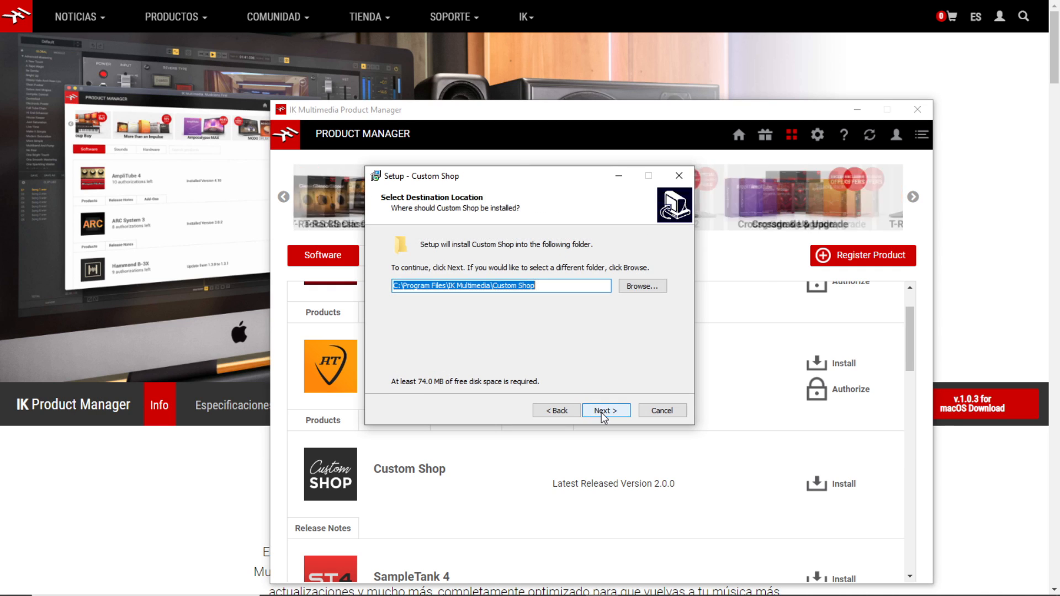
left_click(607, 413)
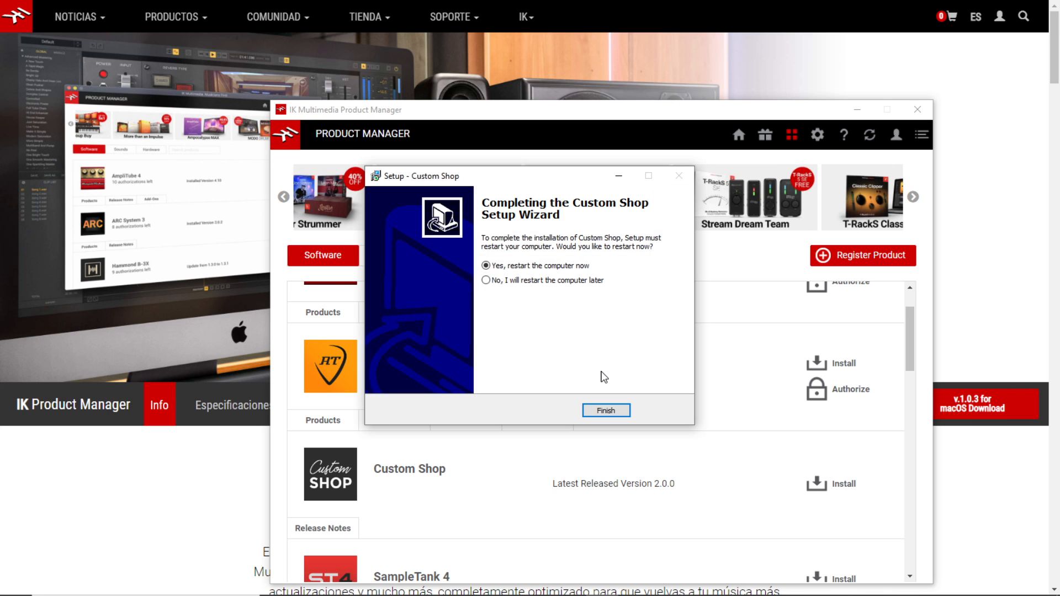
left_click(604, 409)
left_click(839, 425)
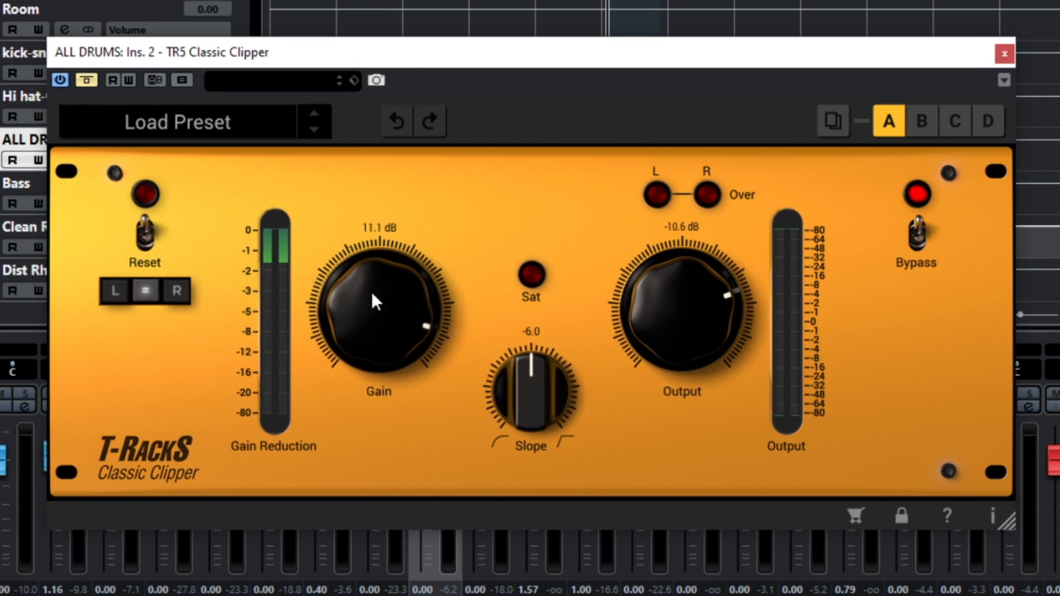
Set the slope of the Classic Clipper on ALL DRUMS to -5.9 and solo the drum bus
left_click_drag(533, 382, 525, 515)
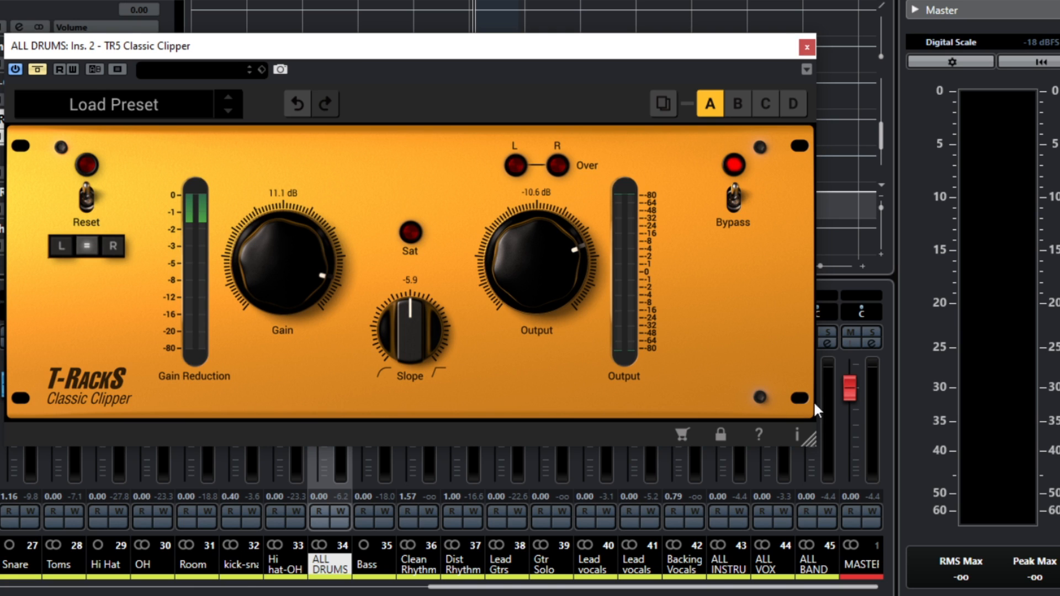
key("s")
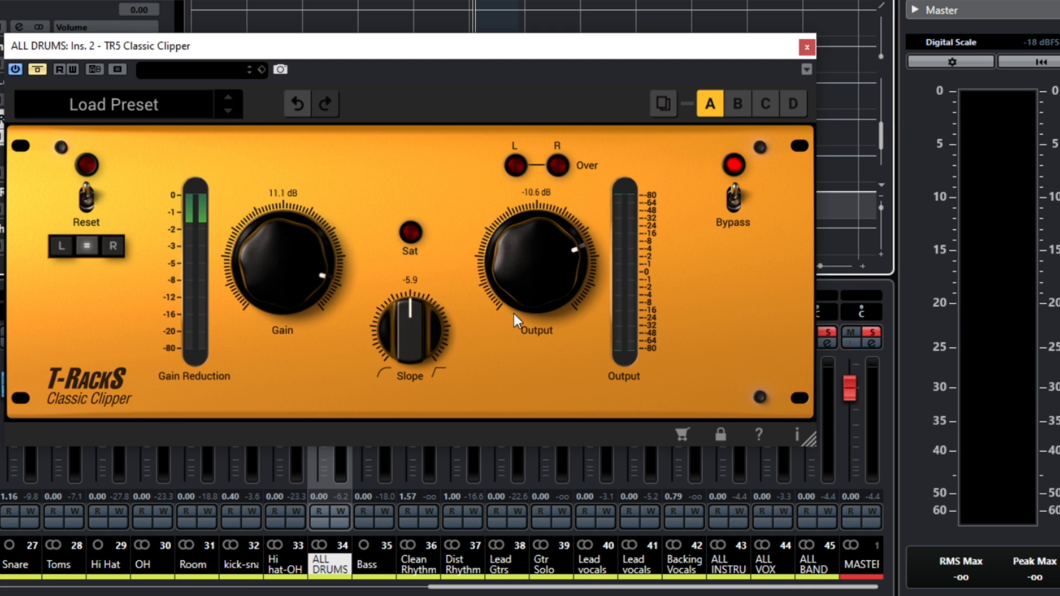
Play back the soloed drums with the clipper insert bypassed to check the master peak level
key("space")
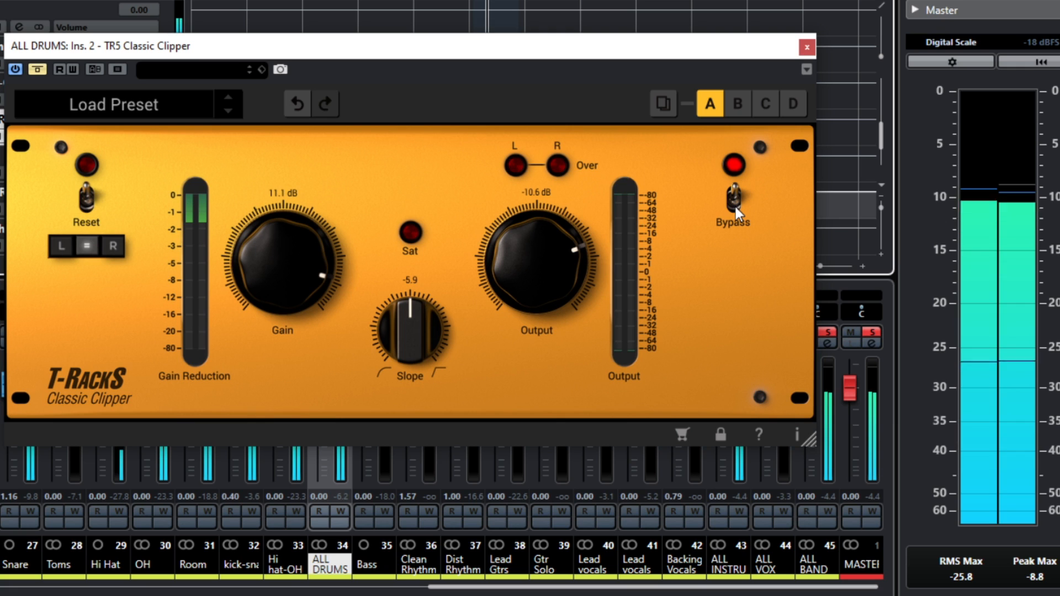
key("space")
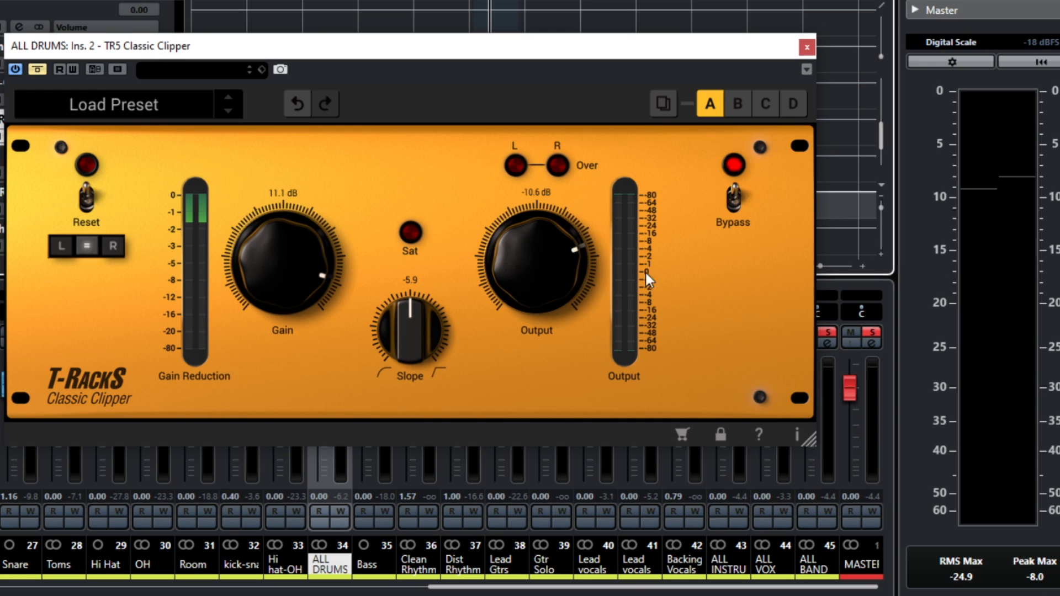
key("space")
key("space")
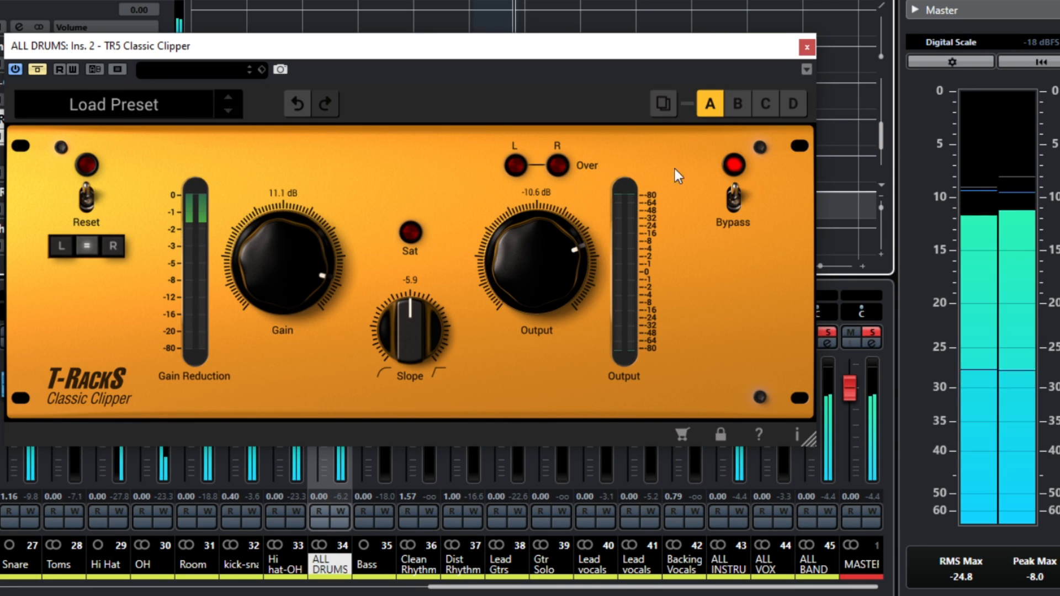
Compare the soloed drums with the Classic Clipper engaged and bypassed, resetting the master meter's peak reading
left_click(734, 197)
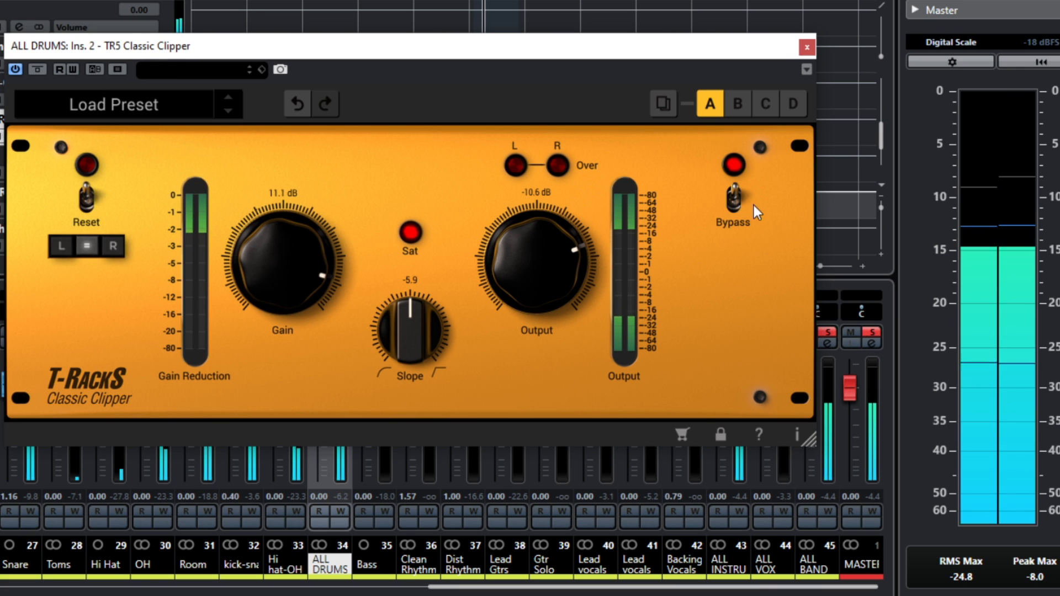
left_click(735, 200)
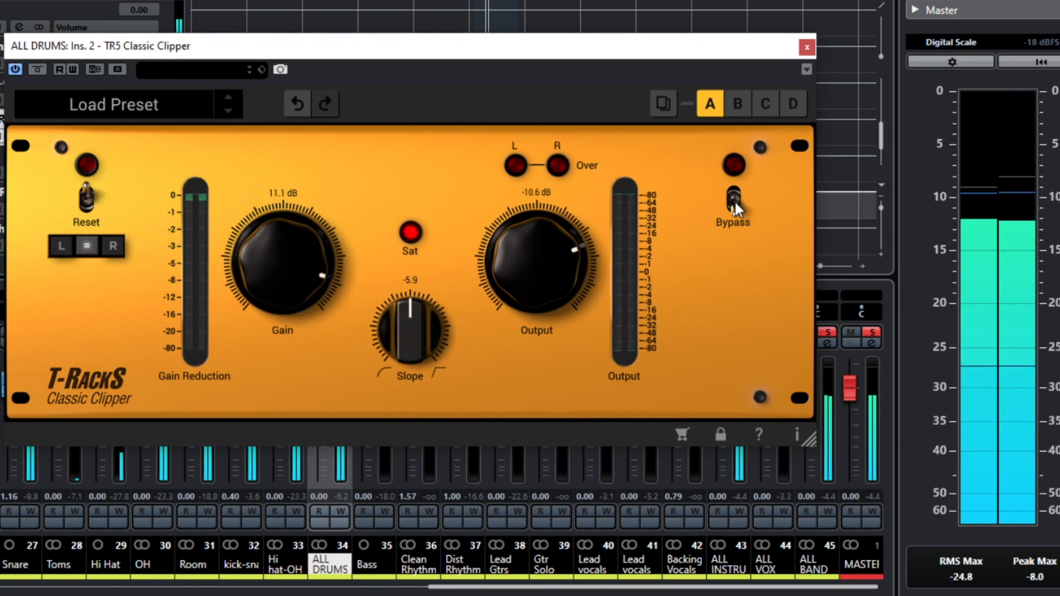
left_click(734, 200)
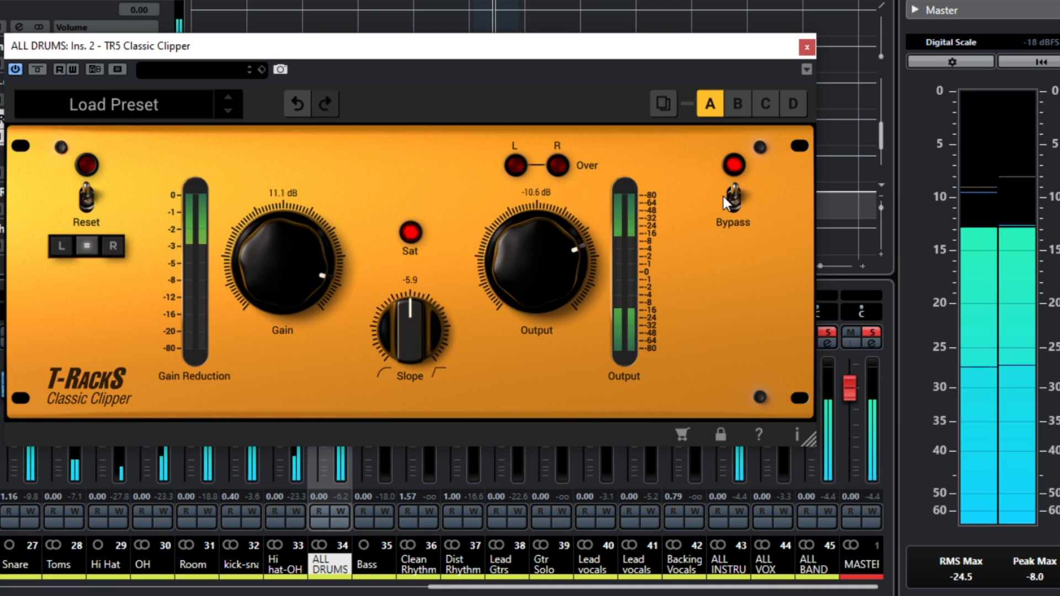
left_click(736, 204)
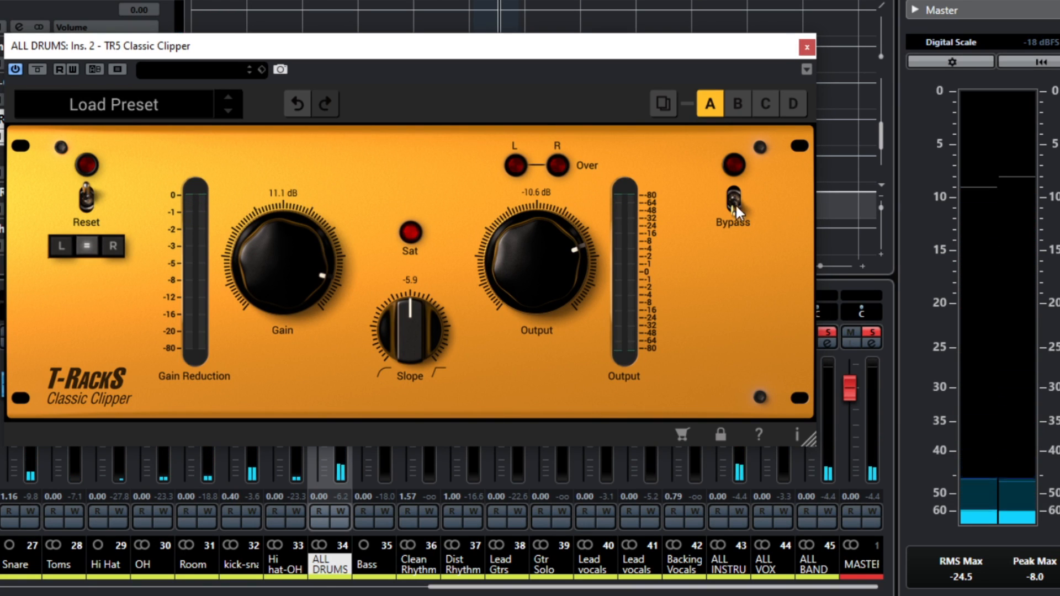
left_click(1036, 578)
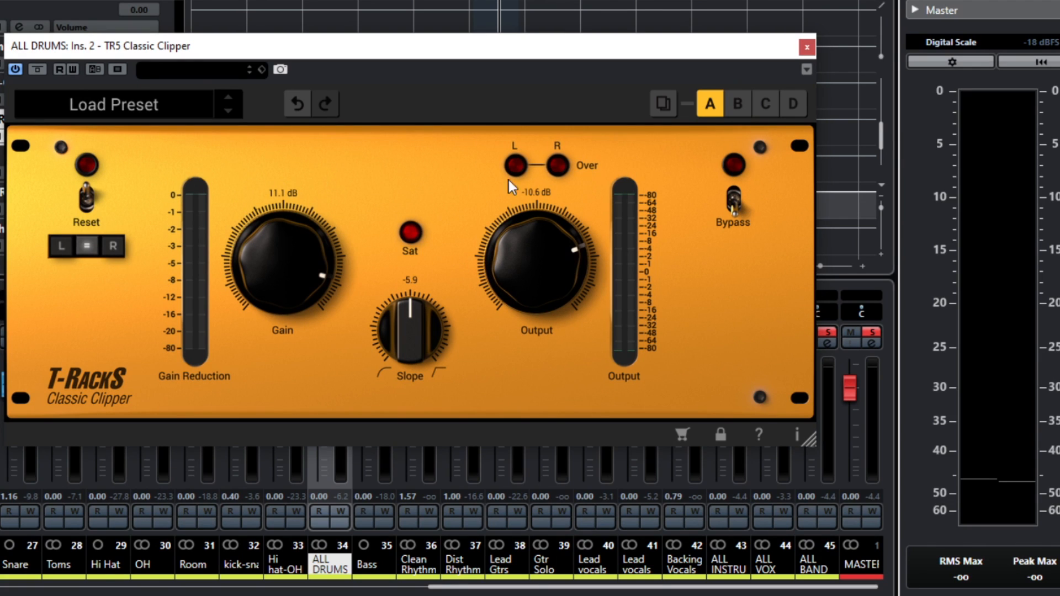
left_click(734, 200)
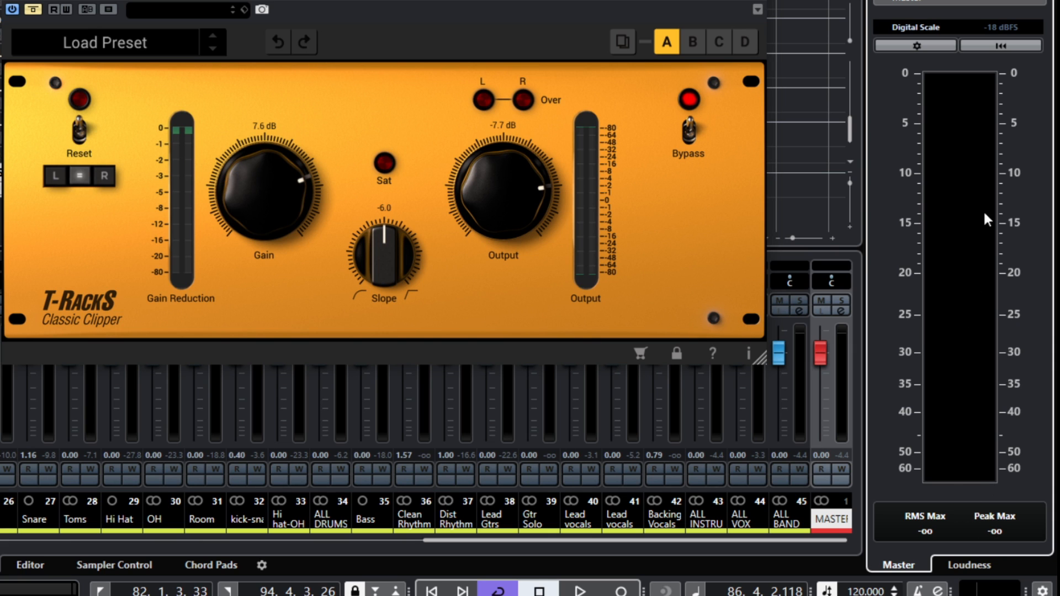
Play the full mix without and with the master channel's Classic Clipper, resetting the peak reading to compare levels
key("space")
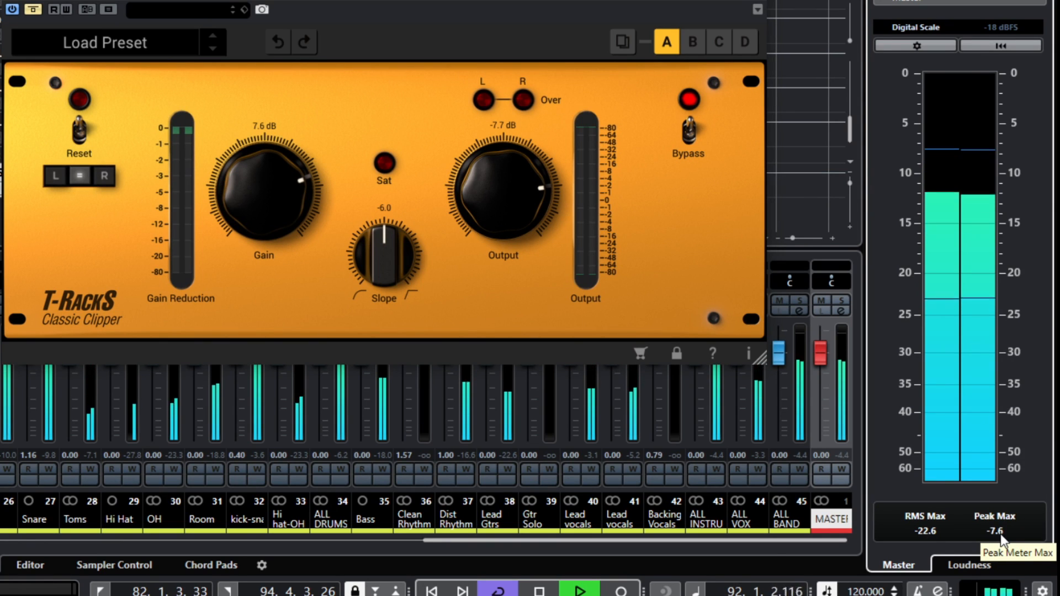
key("space")
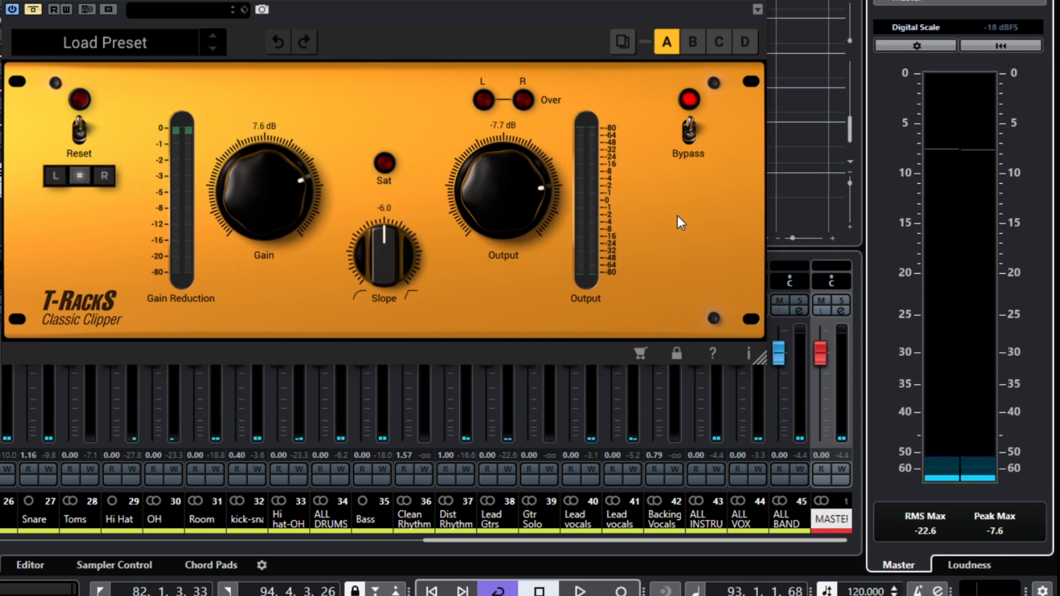
key("space")
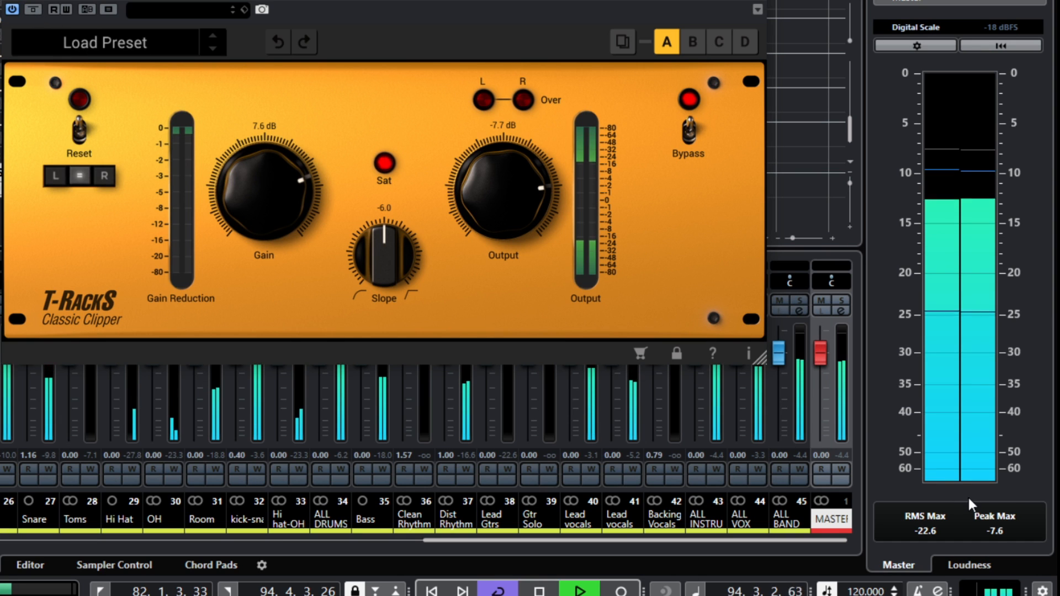
left_click(993, 533)
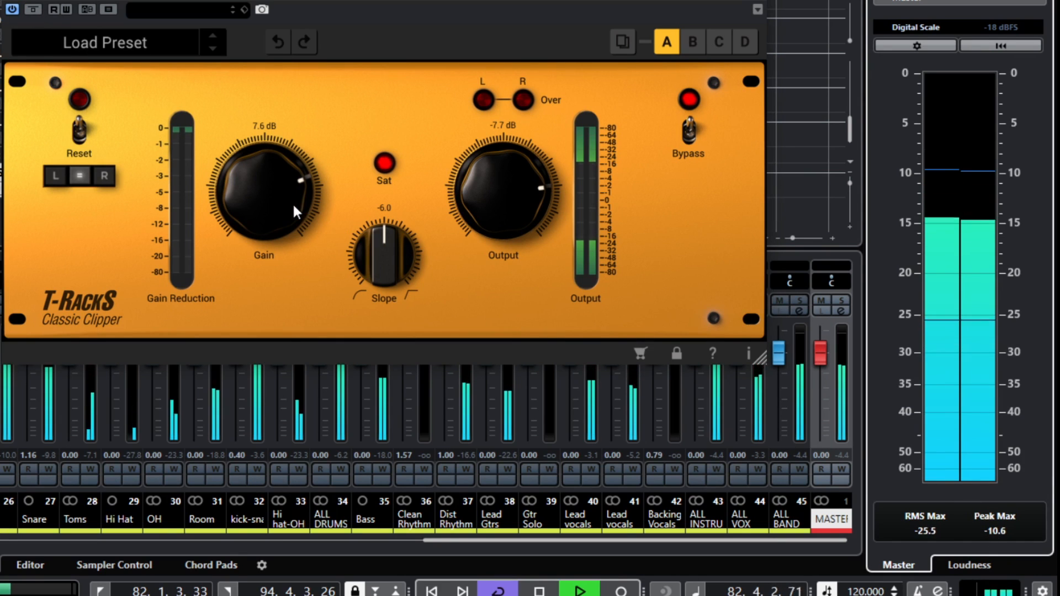
Set the master clipper's gain to 6.8 dB and compare peak levels with the clipper engaged and bypassed
left_click_drag(293, 205, 293, 208)
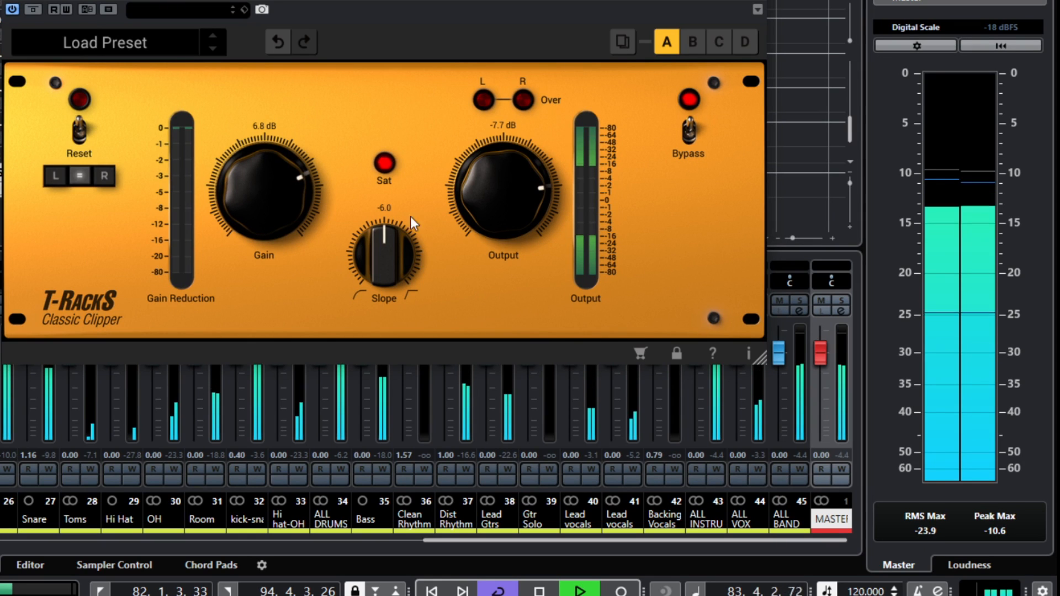
left_click(1002, 533)
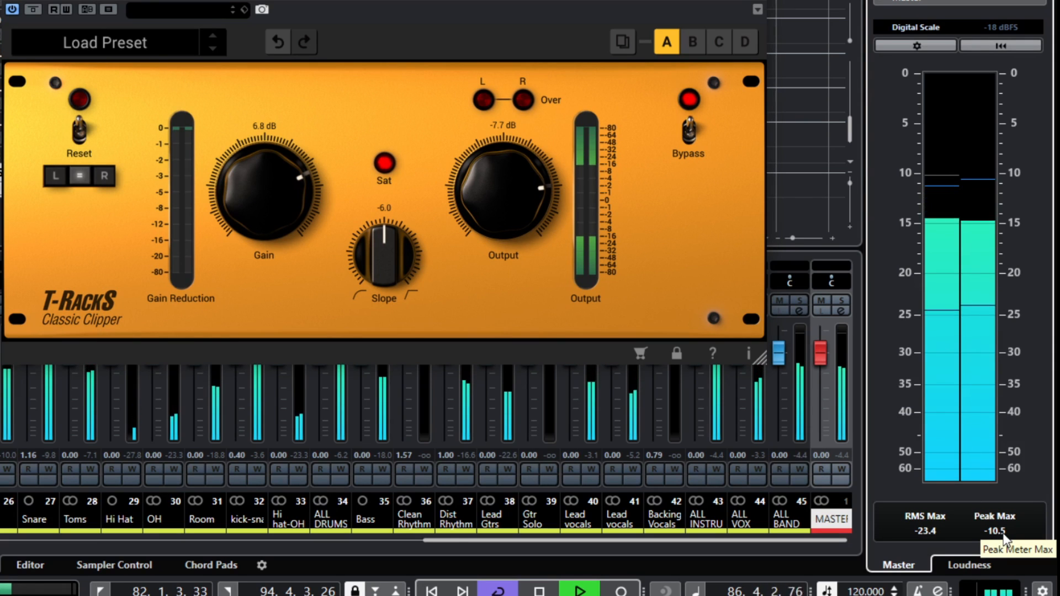
left_click(687, 134)
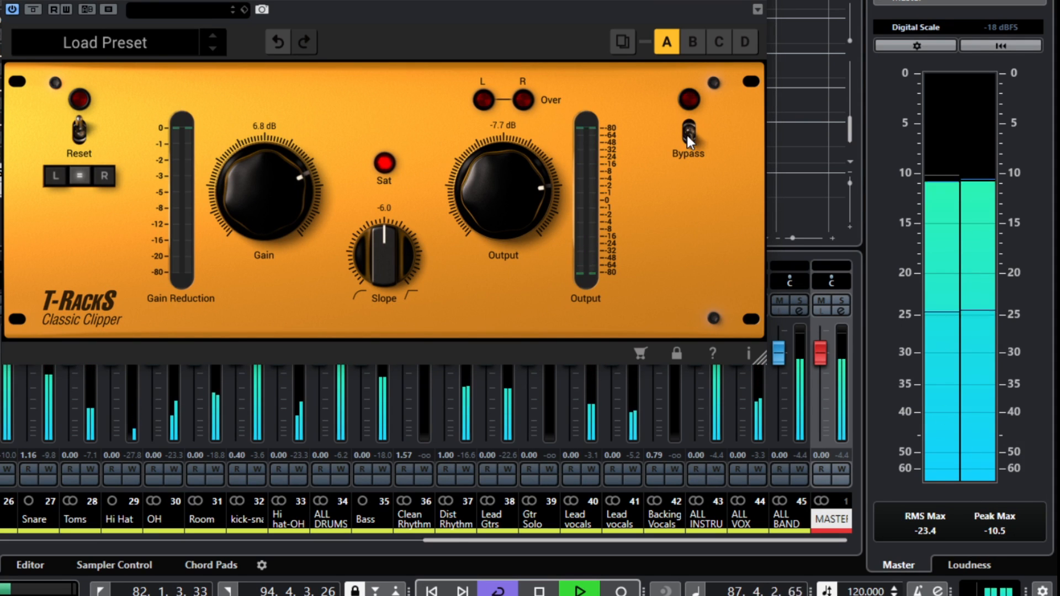
left_click(687, 135)
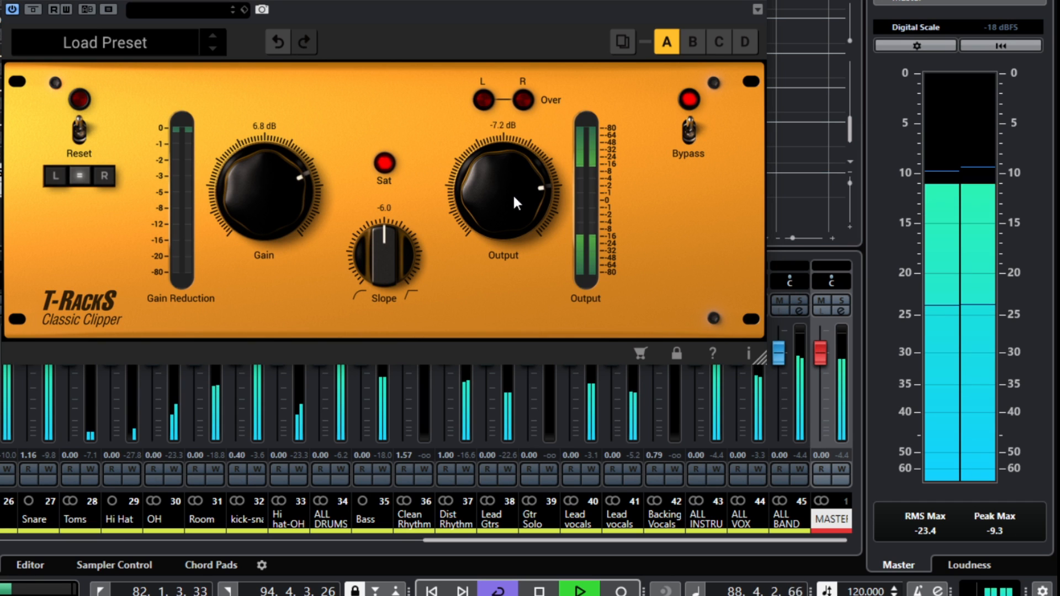
Set the master clipper's output to -6.5 dB and gain to 6.4 dB, and bypass it for a level-matched comparison
left_click_drag(513, 193, 513, 191)
left_click_drag(256, 187, 256, 190)
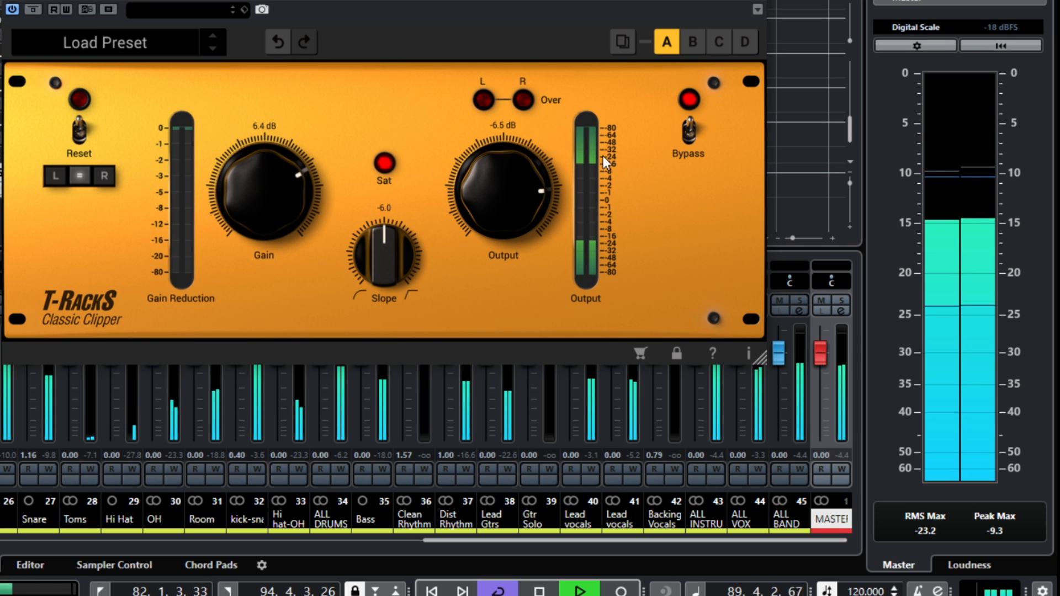
left_click(688, 135)
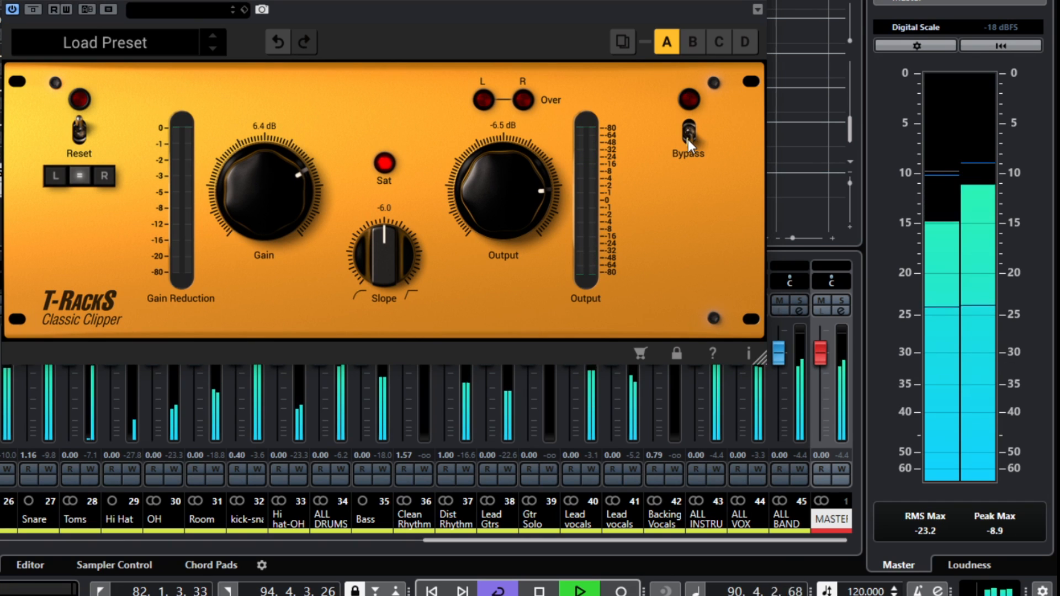
Re-engage the master channel's Classic Clipper, reset the peak reading to measure the level-matched mix during playback, and stop the transport
left_click(688, 135)
left_click(997, 534)
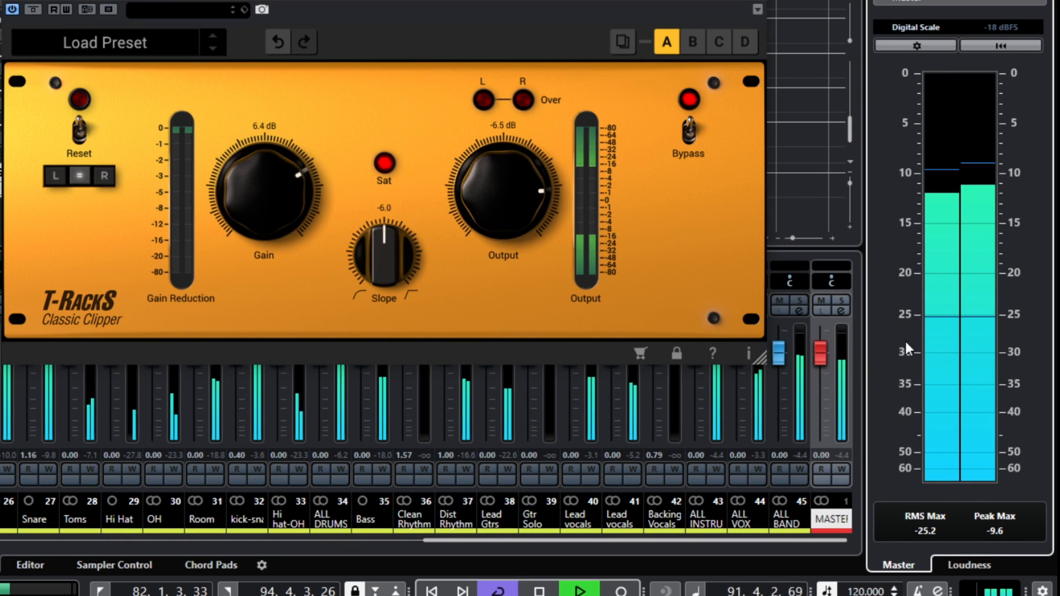
left_click(1001, 535)
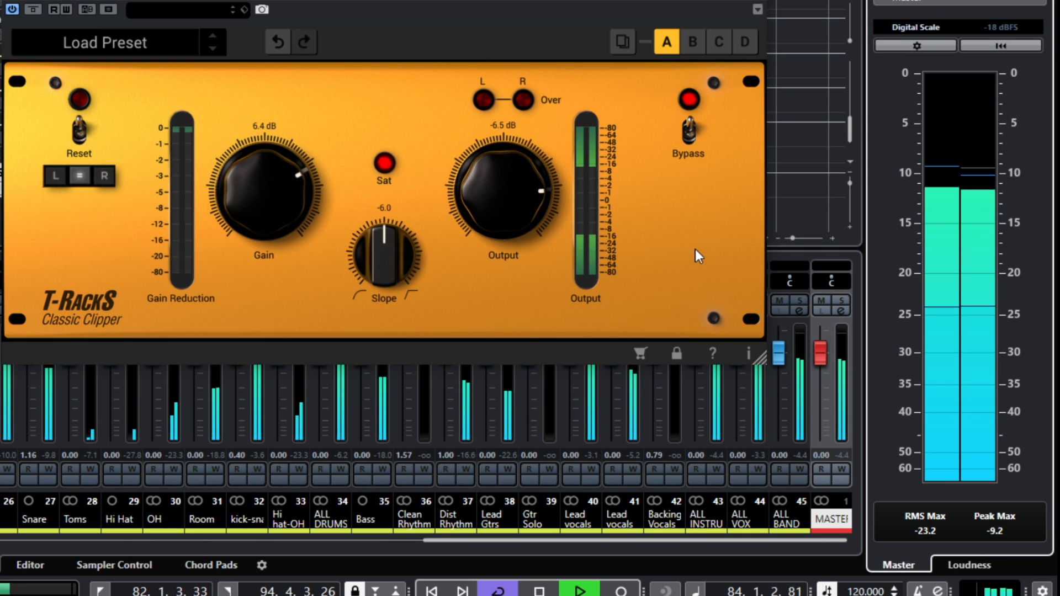
key("space")
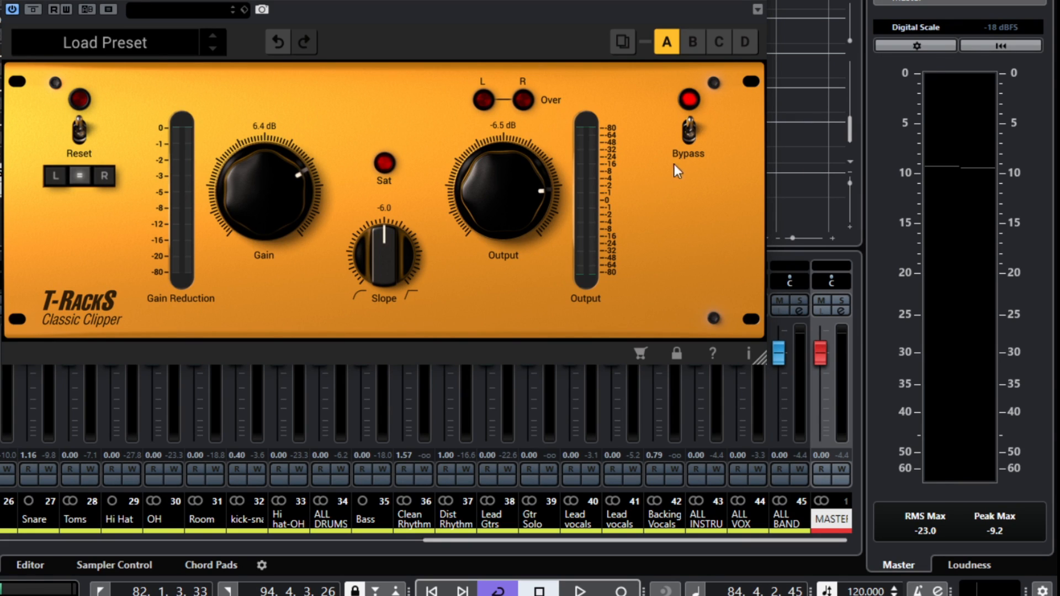
key("space")
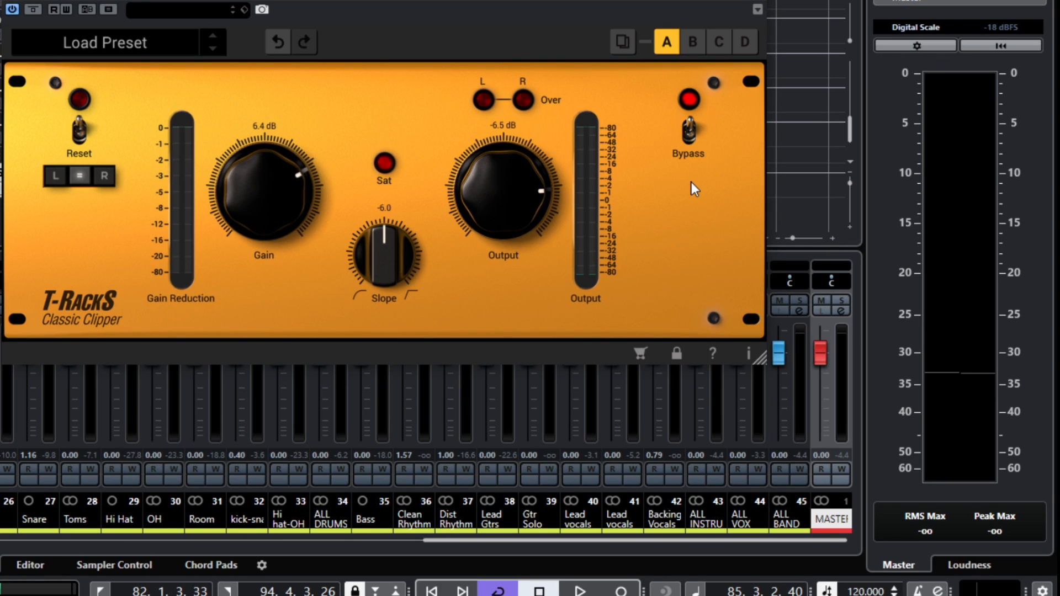
key("space")
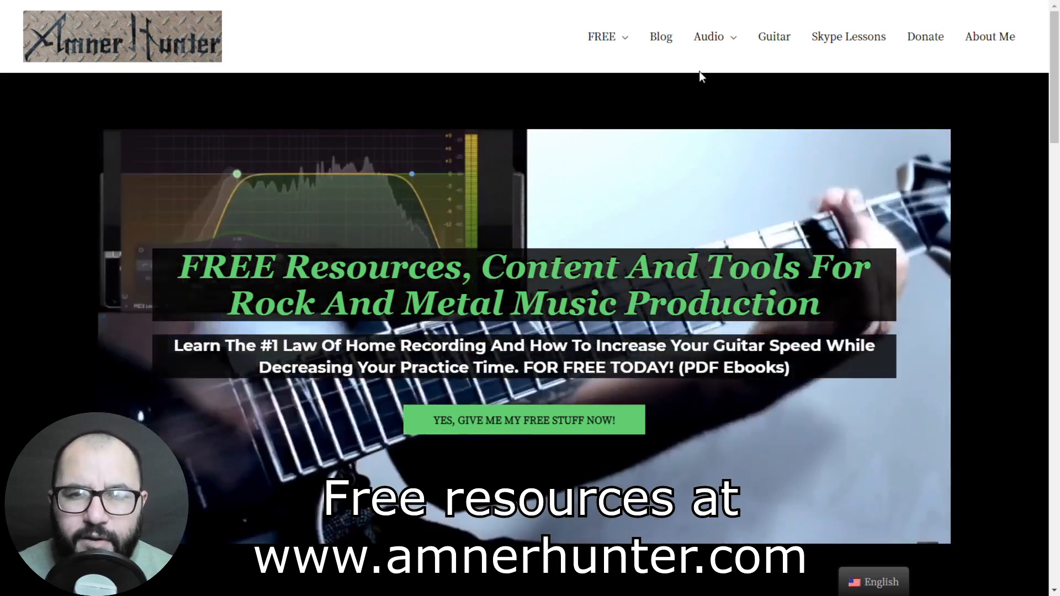
Show the categories of free resources offered on the music production website
mouse_move(609, 47)
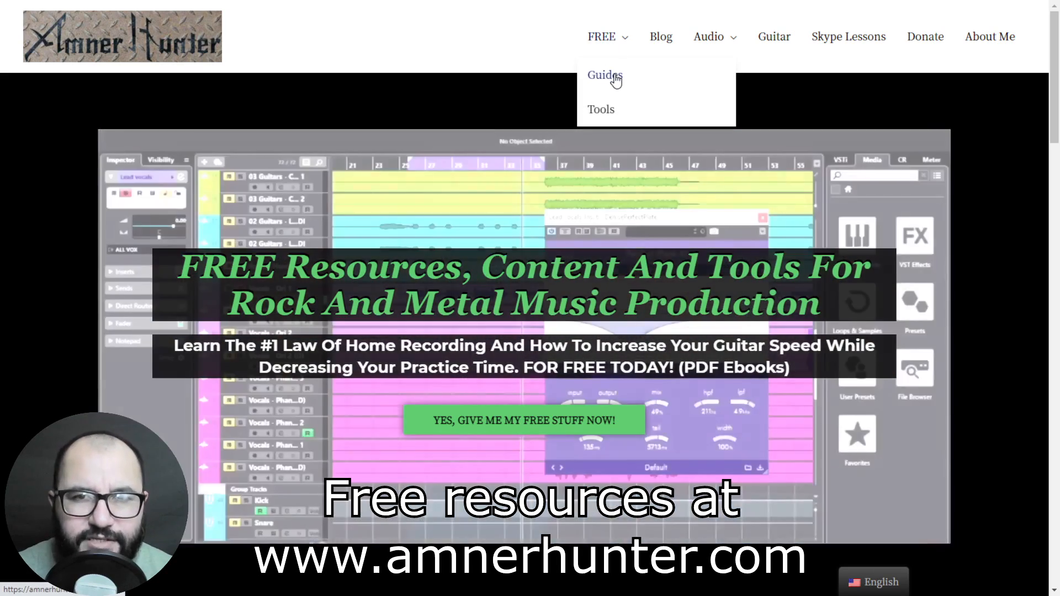